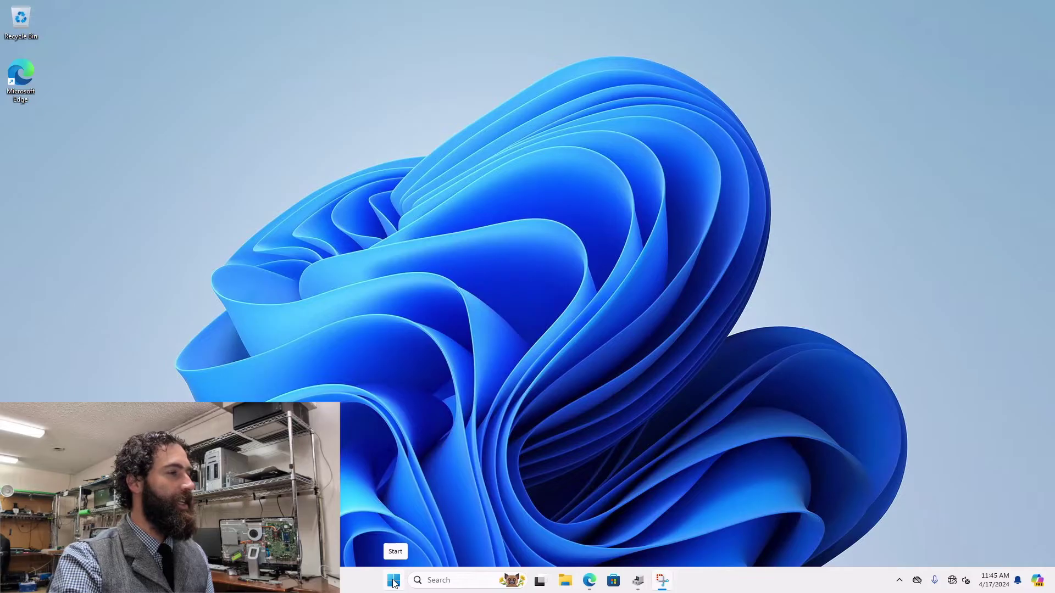
- Open Device Manager, centre the window, expand Network adapters and select the Realtek RTL8822BE adapter
right_click(394, 583)
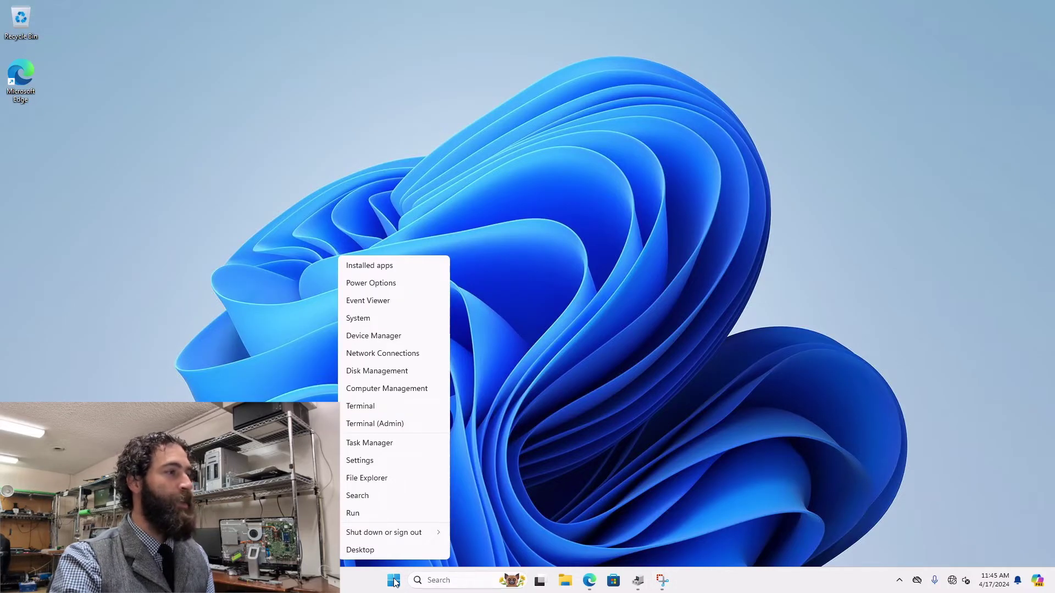
left_click(394, 337)
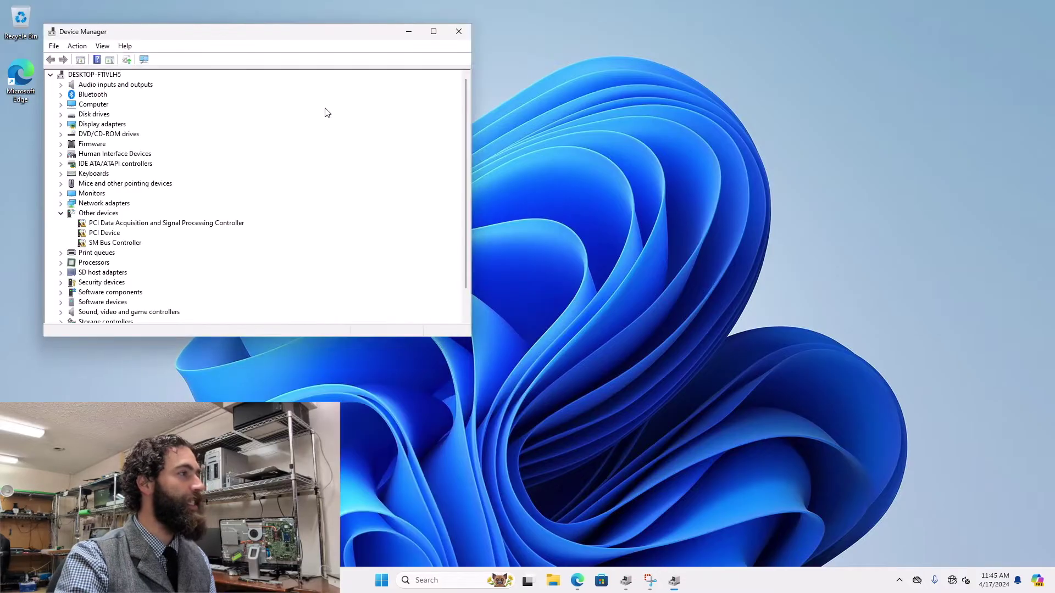
left_click_drag(301, 37, 545, 144)
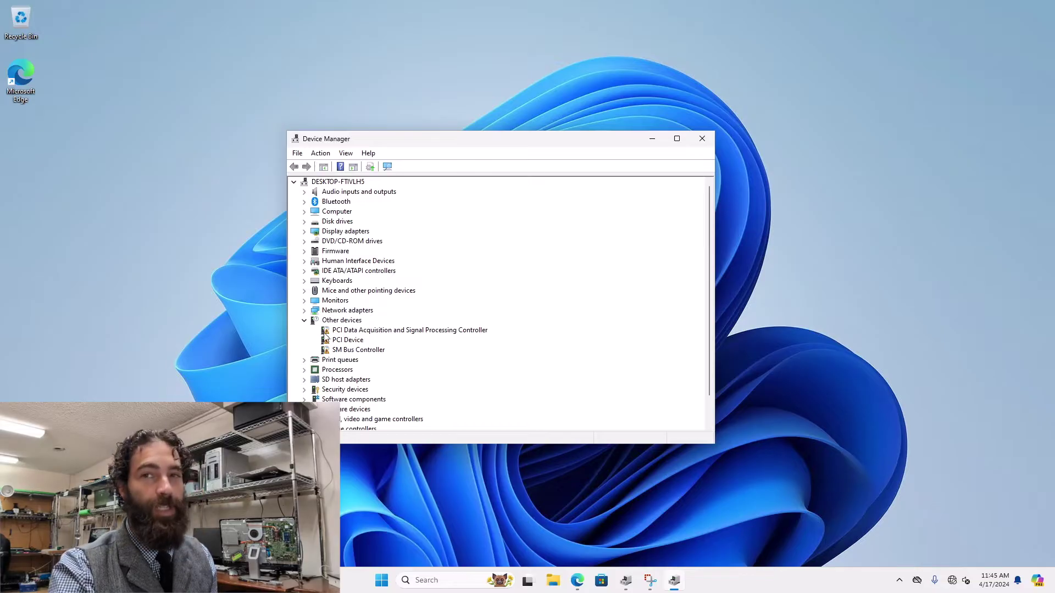
left_click(305, 311)
scroll(318, 316, "down", 1)
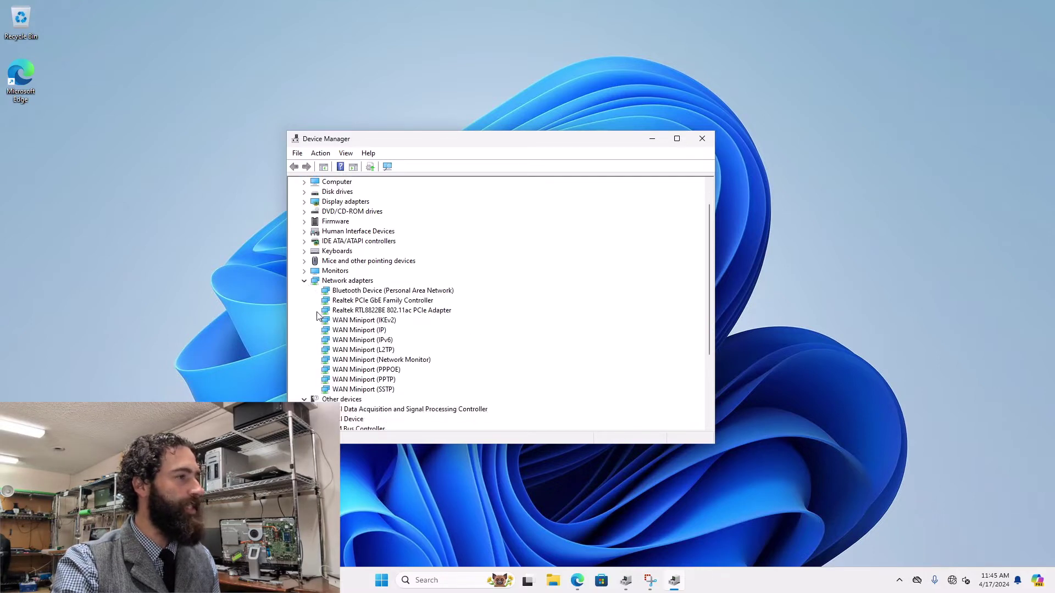
left_click(377, 311)
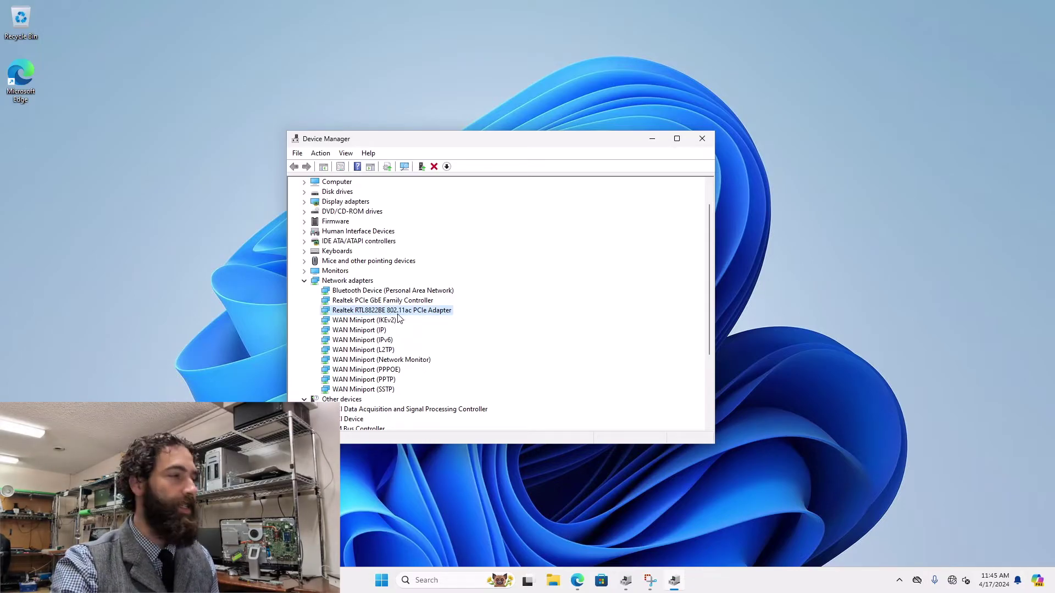
- Uninstall the Realtek RTL8822BE 802.11ac PCIe Wi-Fi adapter and confirm the removal
right_click(390, 314)
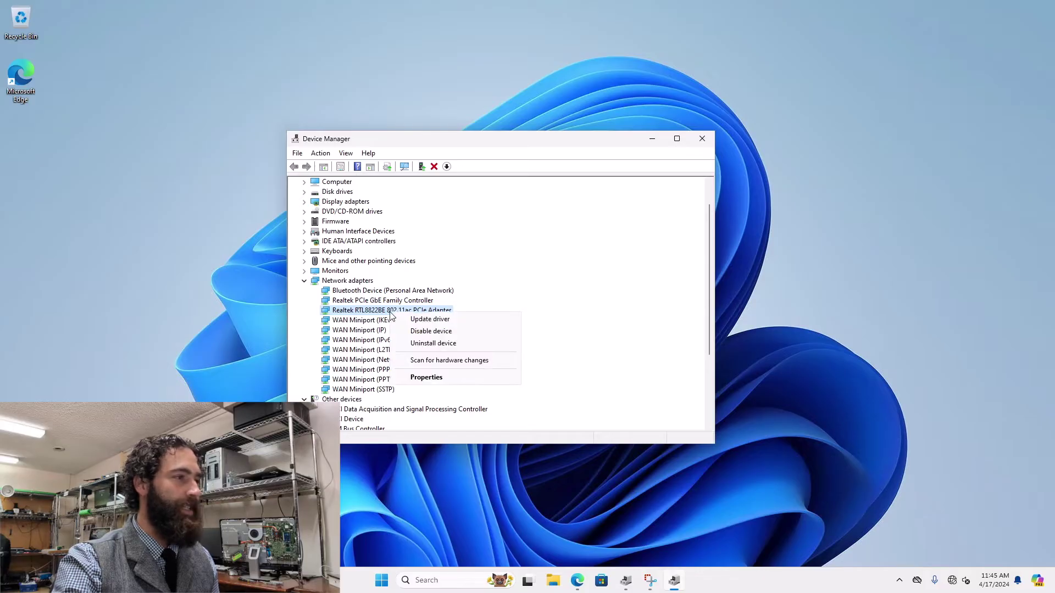
left_click(434, 344)
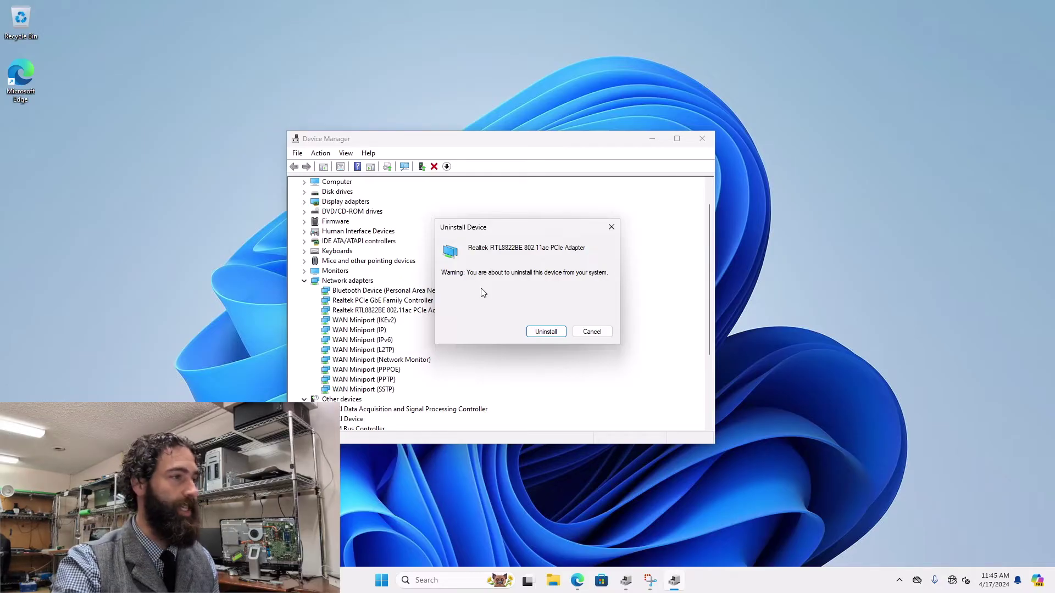
left_click(538, 332)
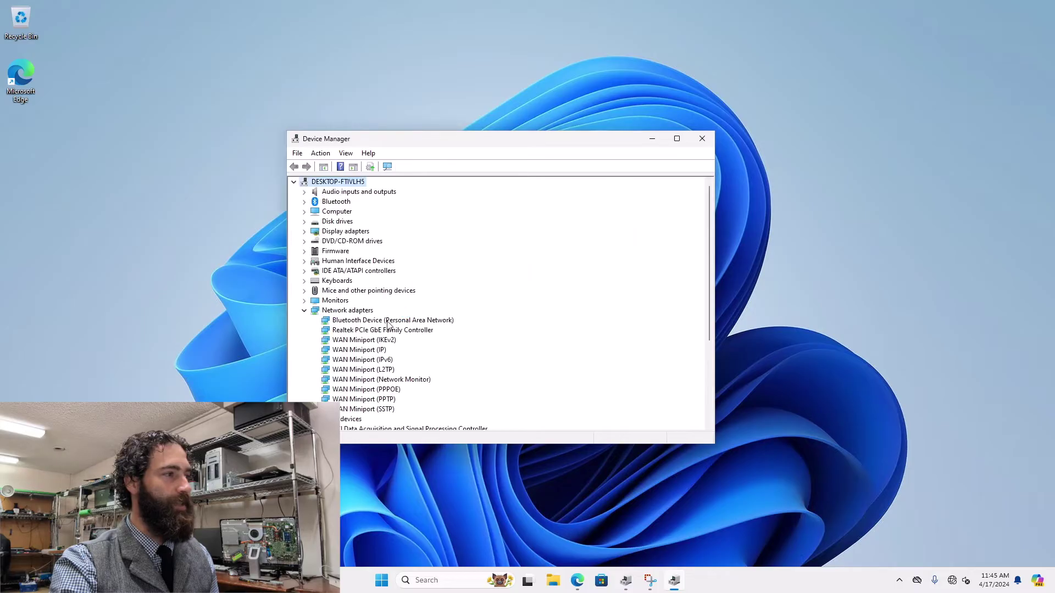
- Uninstall WAN Miniport (IKEv2), cancelling the accidentally opened Update Drivers wizard
left_click(360, 341)
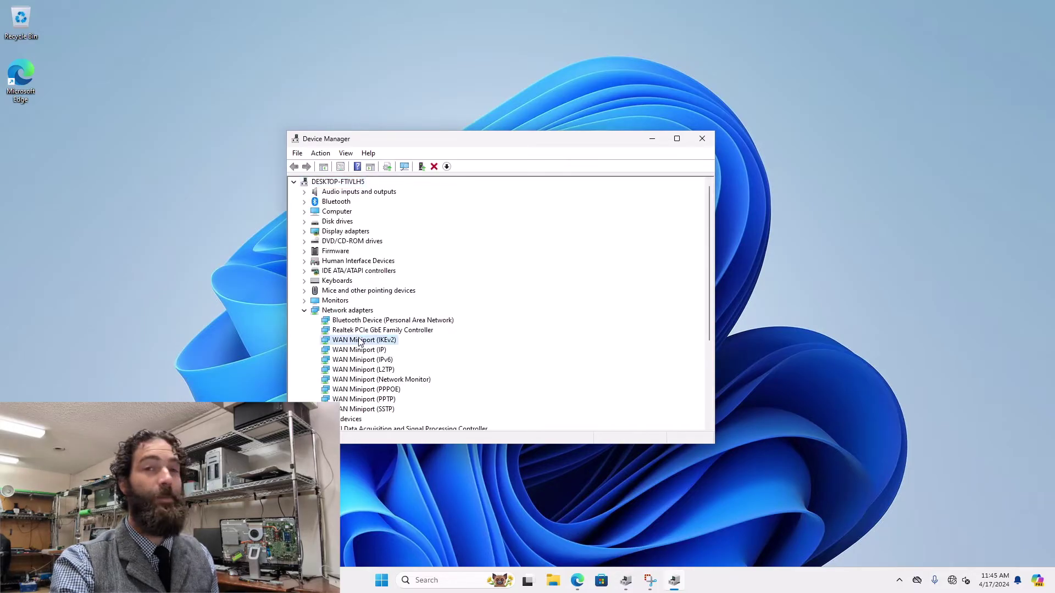
right_click(358, 342)
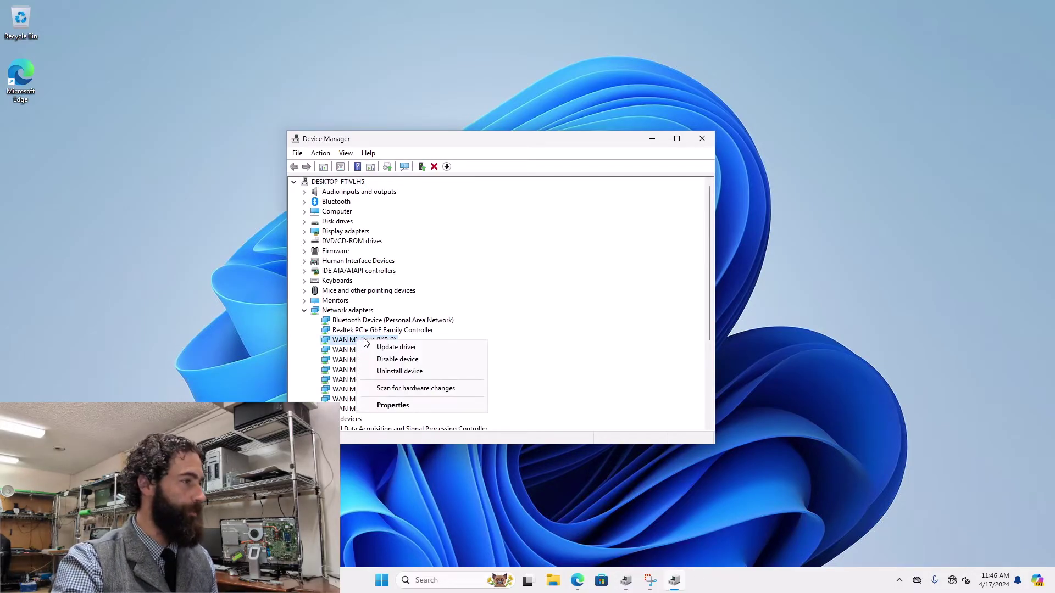
left_click(394, 347)
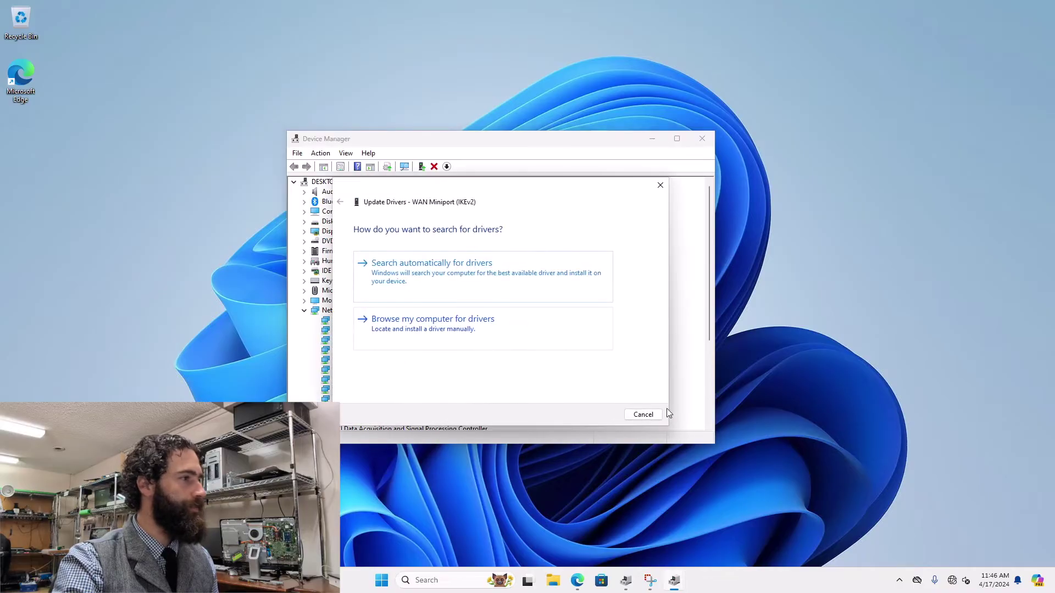
left_click(655, 187)
right_click(368, 341)
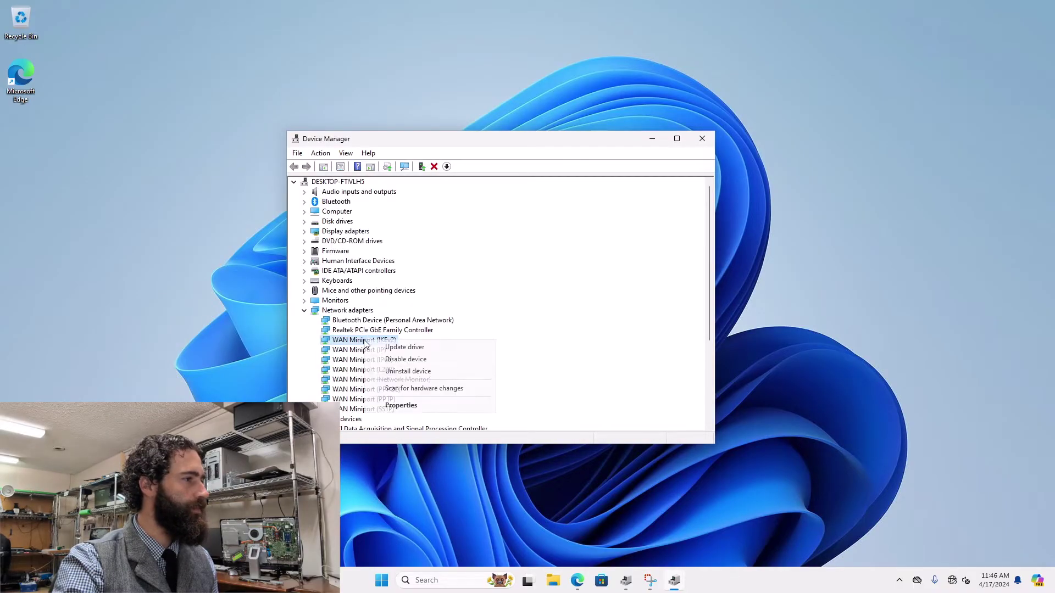
left_click(400, 372)
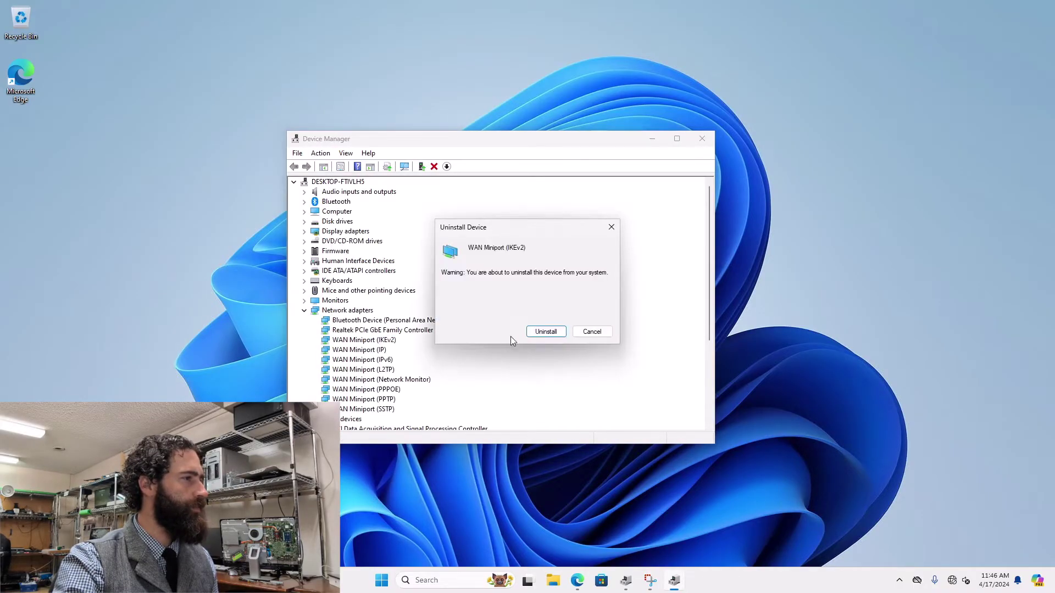
left_click(533, 333)
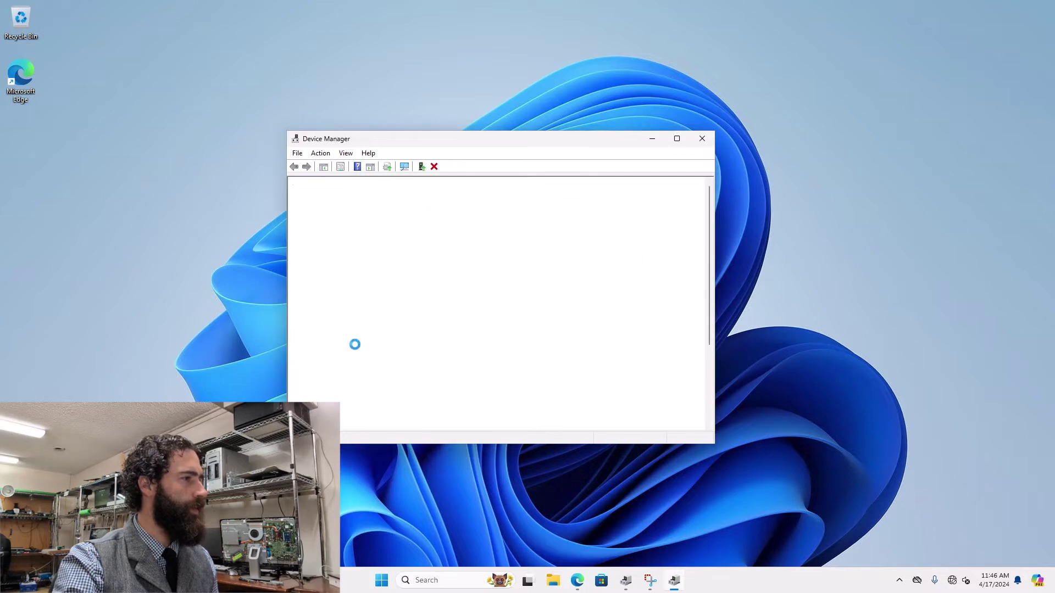
- Uninstall the WAN Miniport (IP) and WAN Miniport (IPv6) adapters
right_click(356, 342)
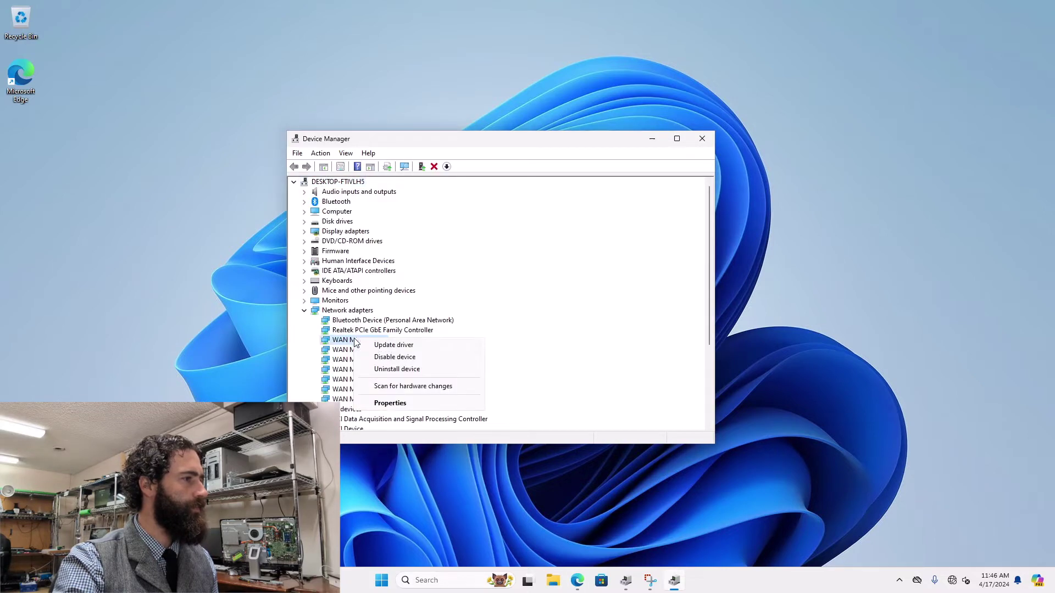
left_click(393, 370)
left_click(530, 329)
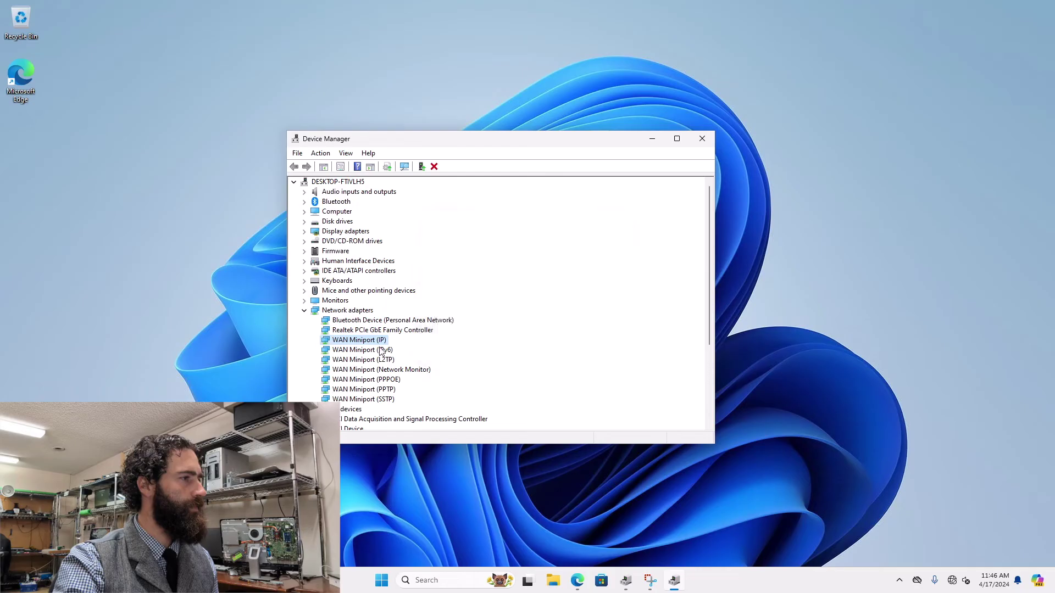
right_click(356, 340)
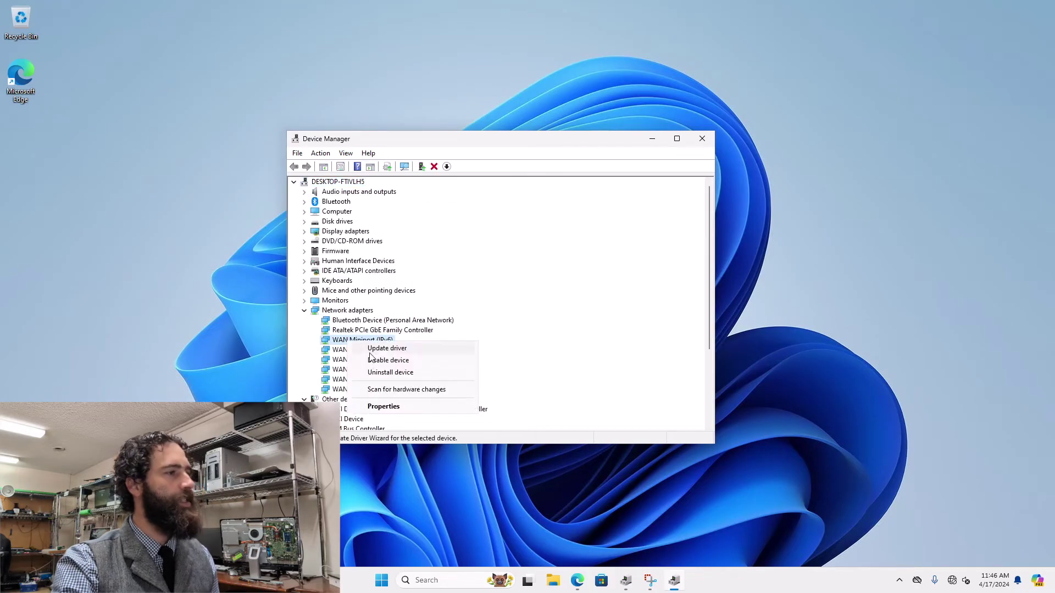
left_click(390, 373)
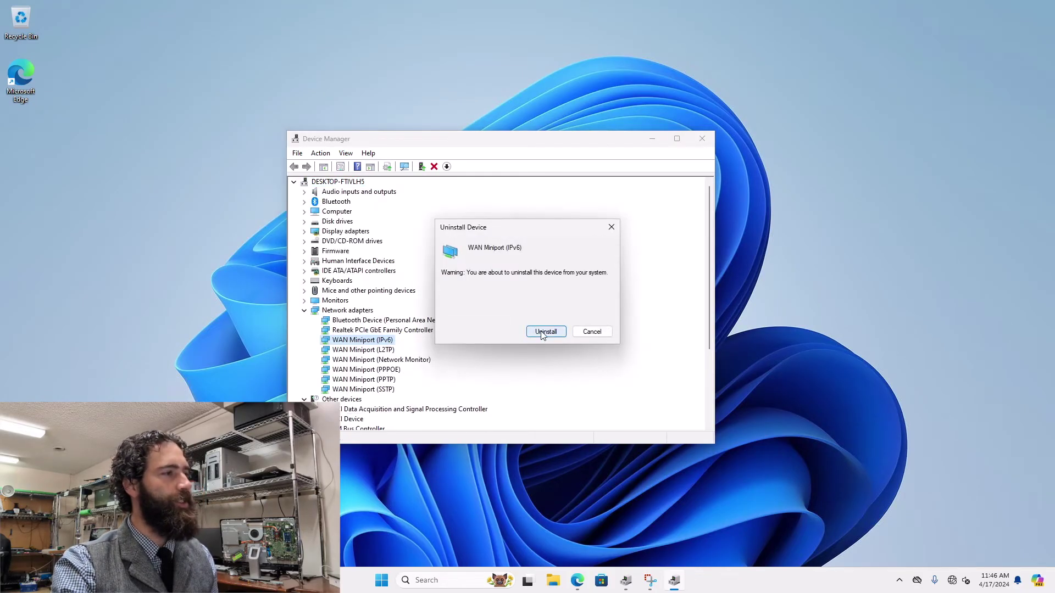
left_click(531, 330)
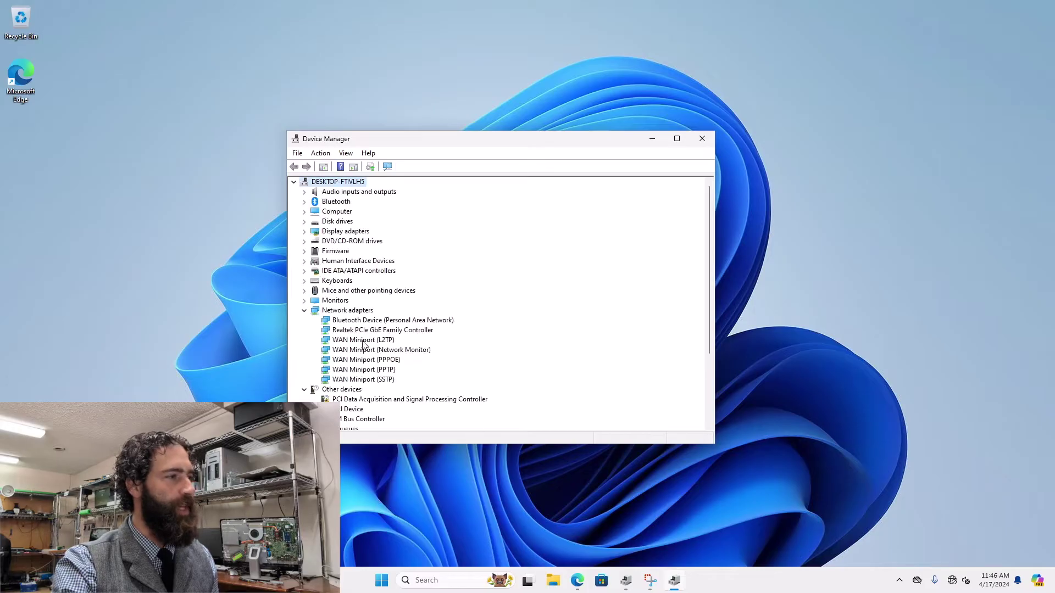
- Uninstall WAN Miniport (L2TP) and select WAN Miniport (Network Monitor)
right_click(369, 343)
key("u")
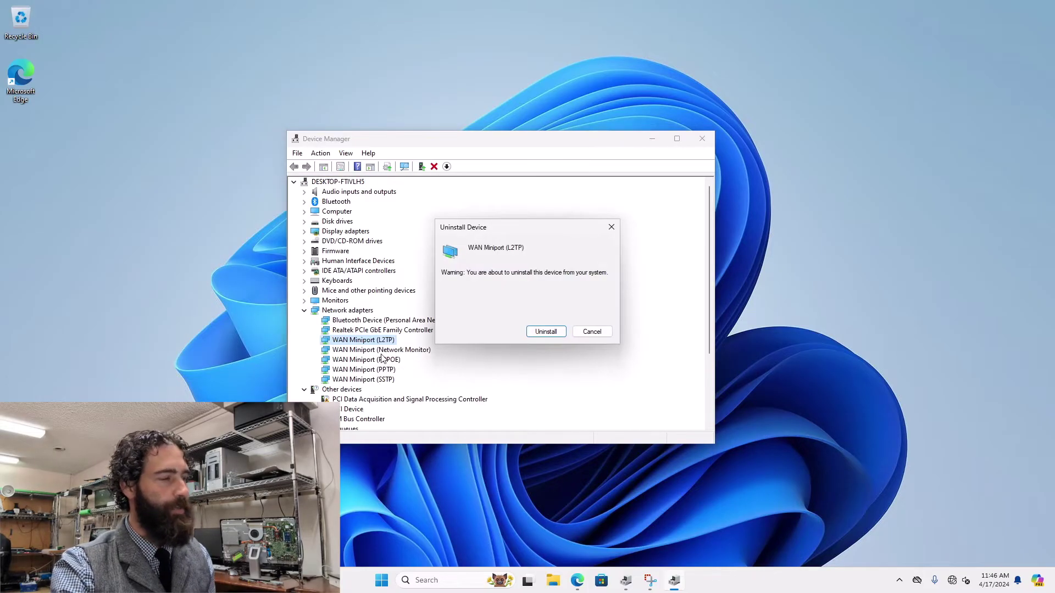
left_click(546, 331)
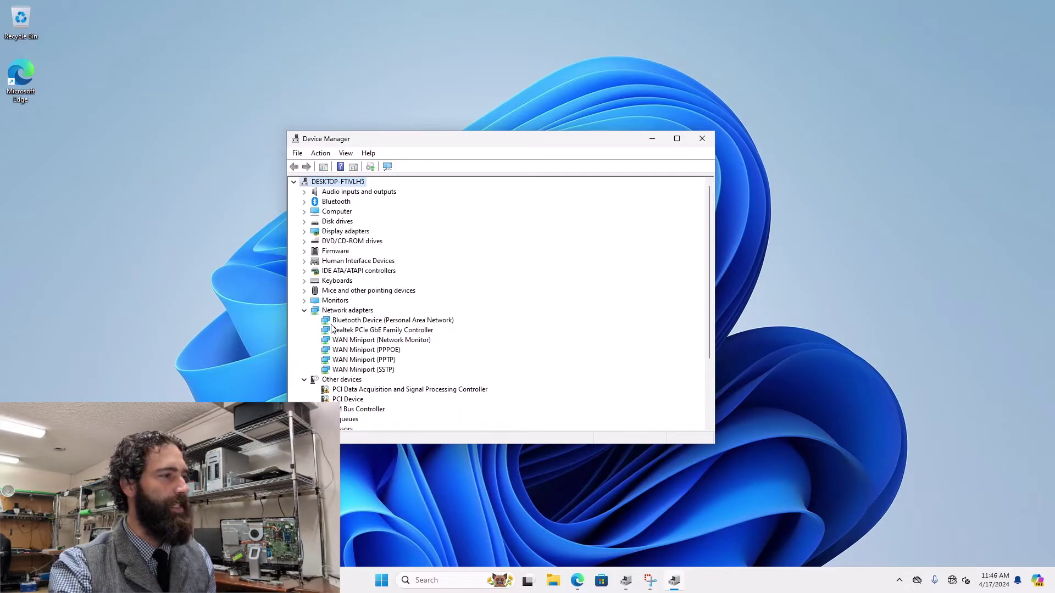
left_click(373, 341)
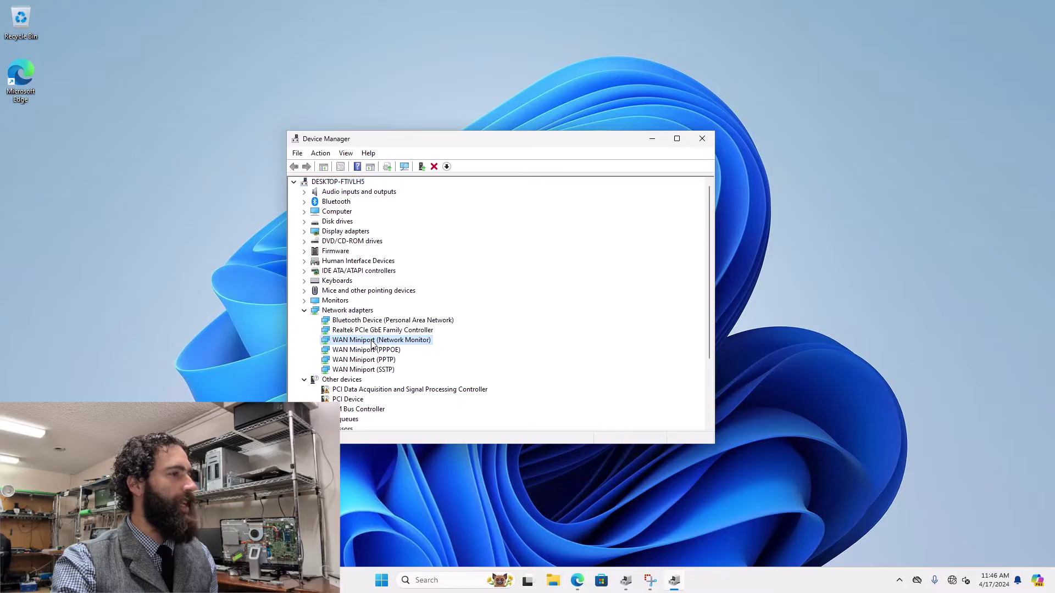
- Uninstall the WAN Miniport (Network Monitor) and WAN Miniport (PPPOE) adapters
right_click(372, 341)
left_click(398, 371)
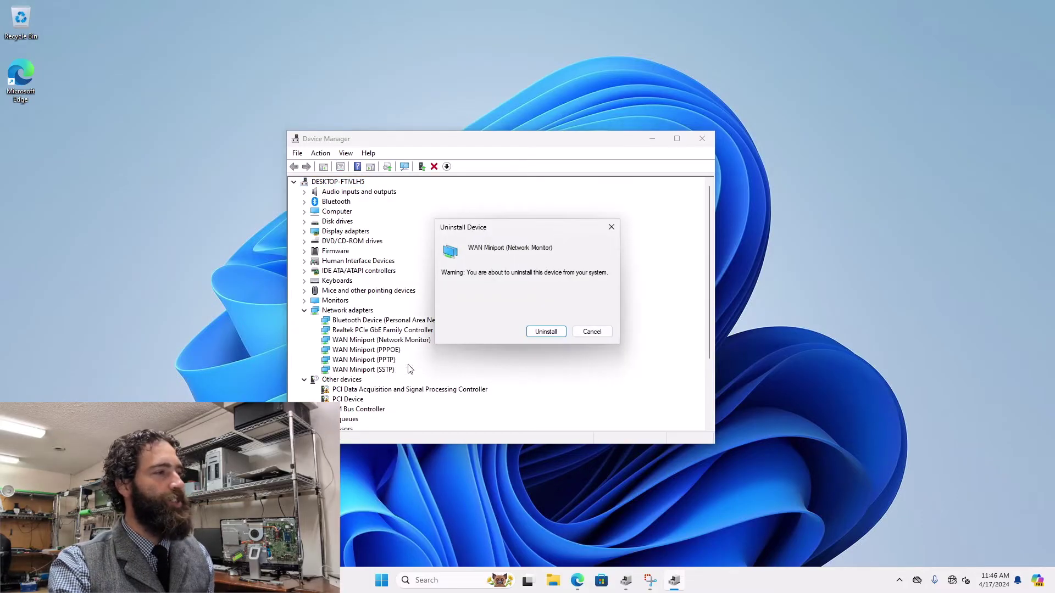
left_click(539, 333)
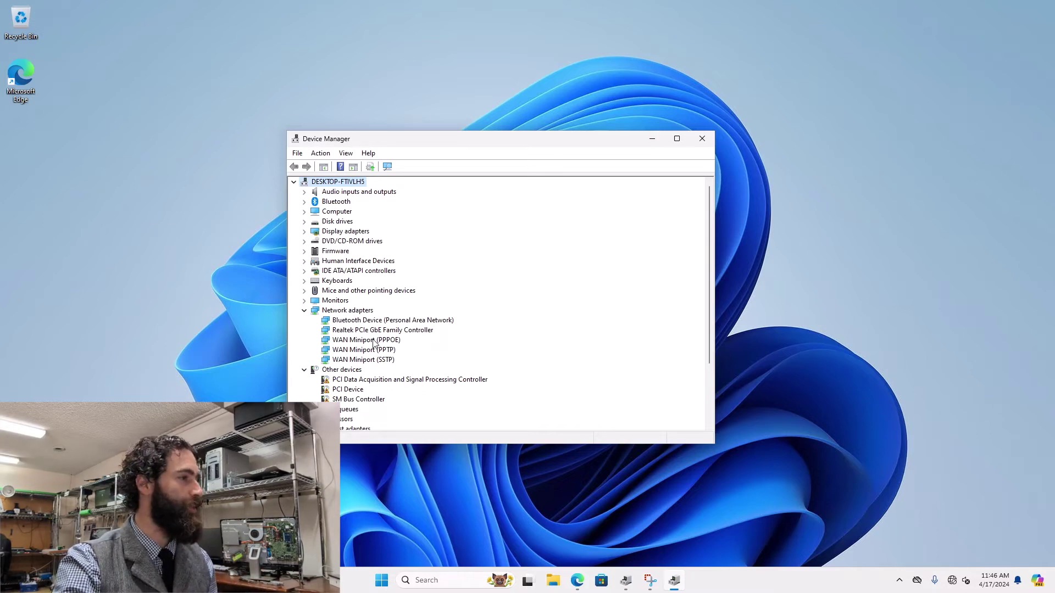
right_click(374, 343)
left_click(396, 368)
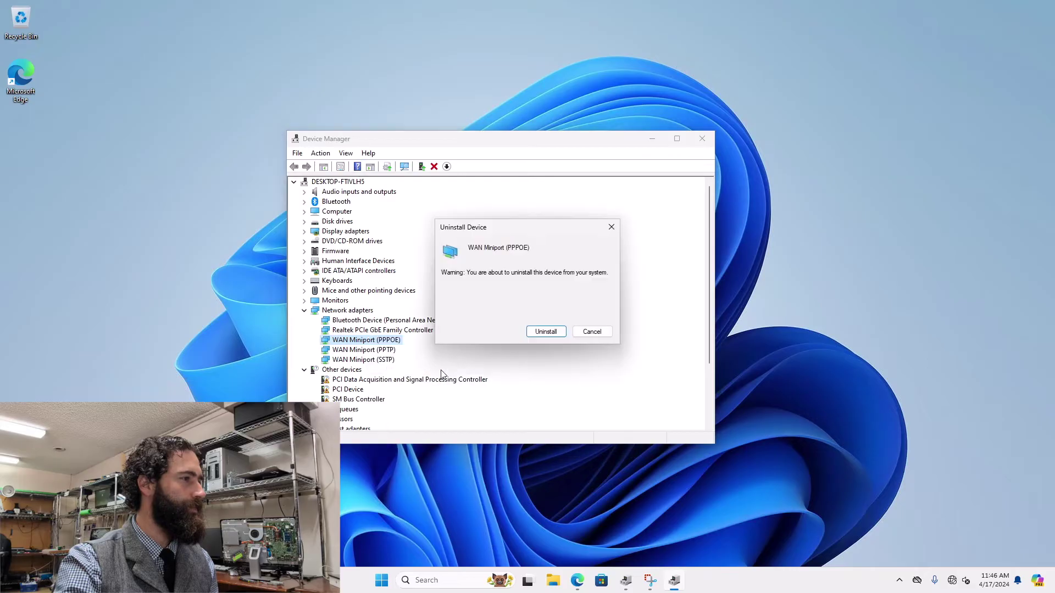
left_click(539, 332)
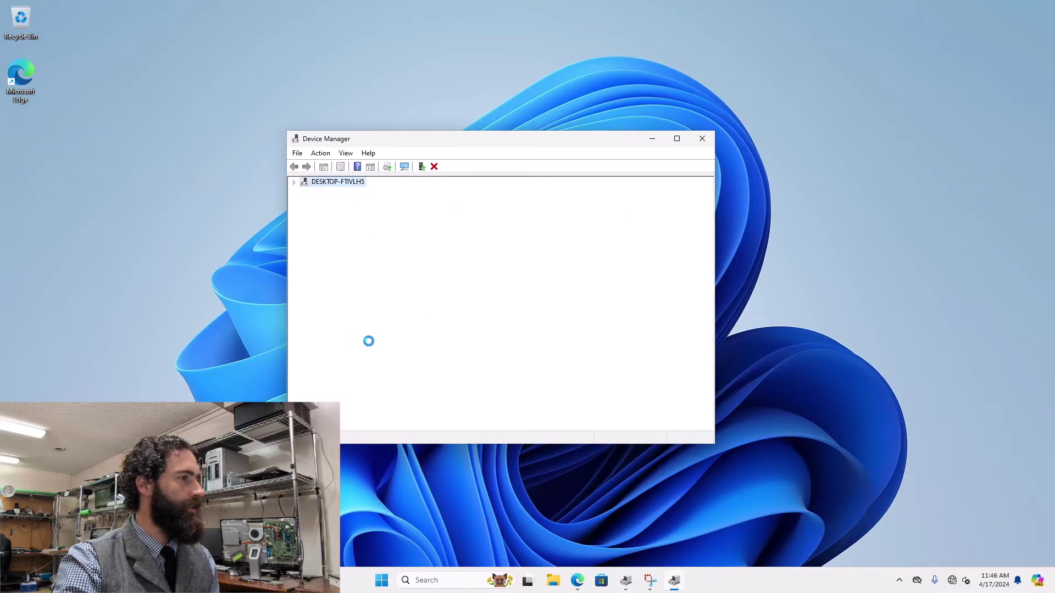
- Uninstall the WAN Miniport (PPTP) and WAN Miniport (SSTP) adapters
right_click(352, 341)
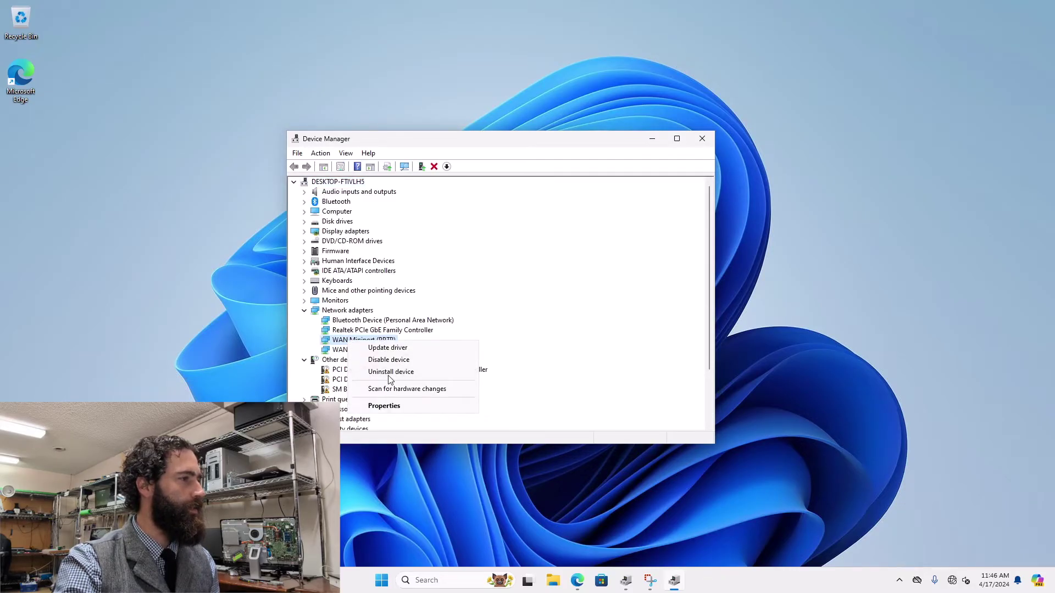
left_click(376, 369)
left_click(533, 332)
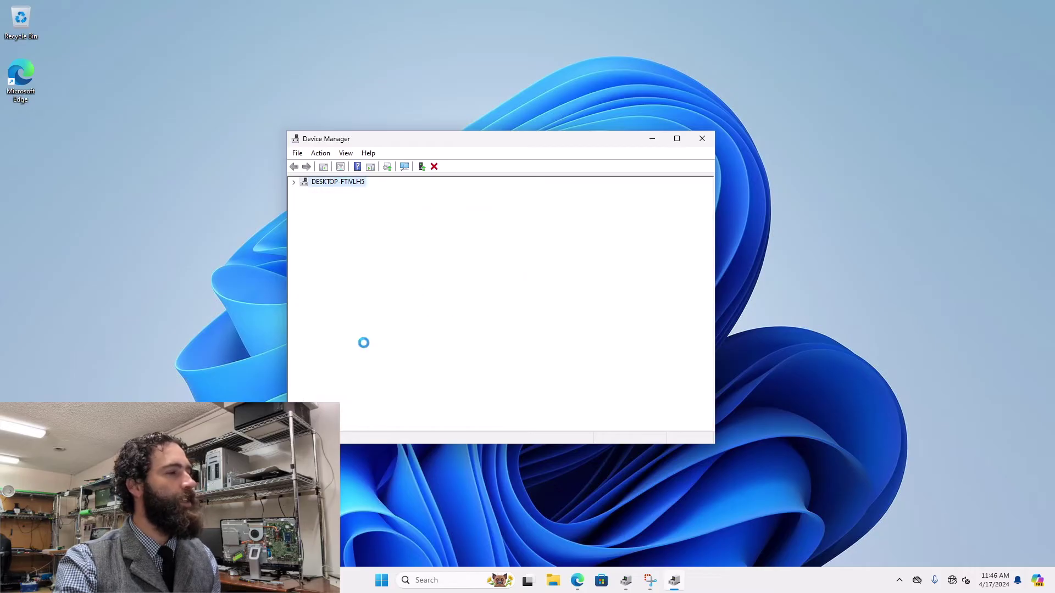
right_click(361, 340)
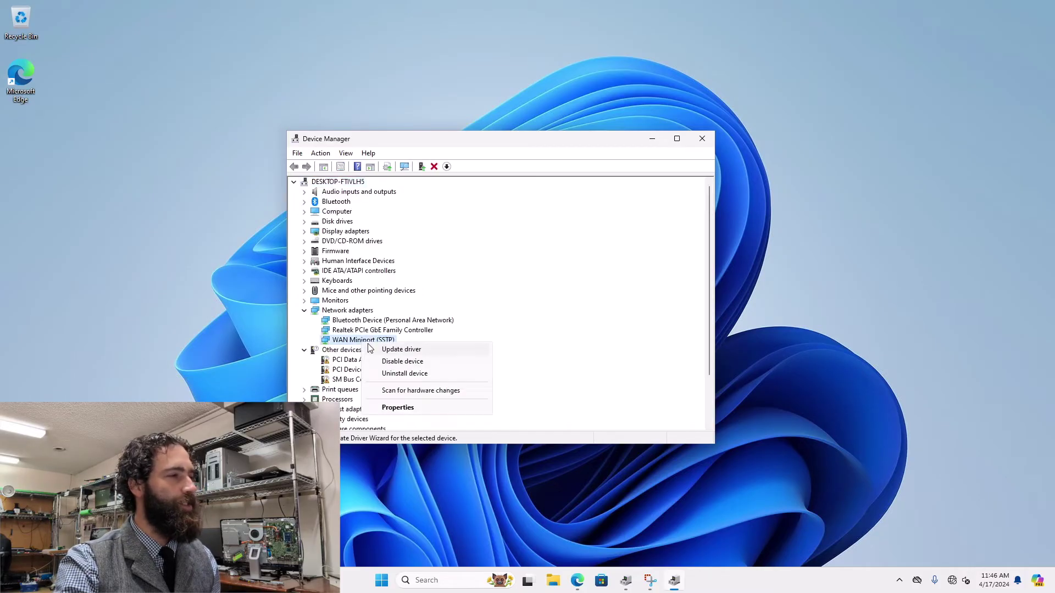
left_click(399, 373)
left_click(546, 332)
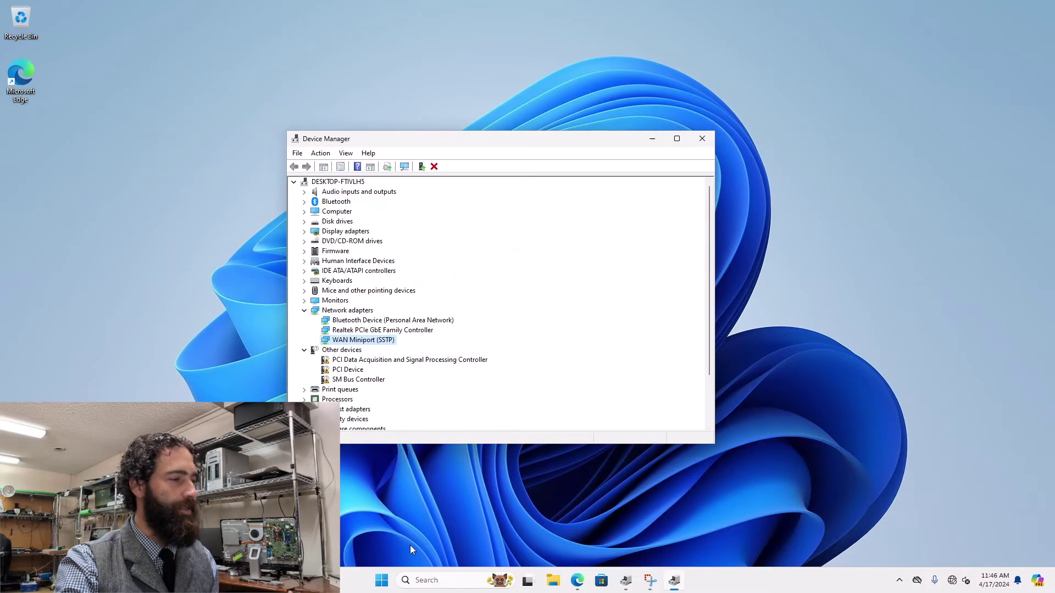
left_click(382, 578)
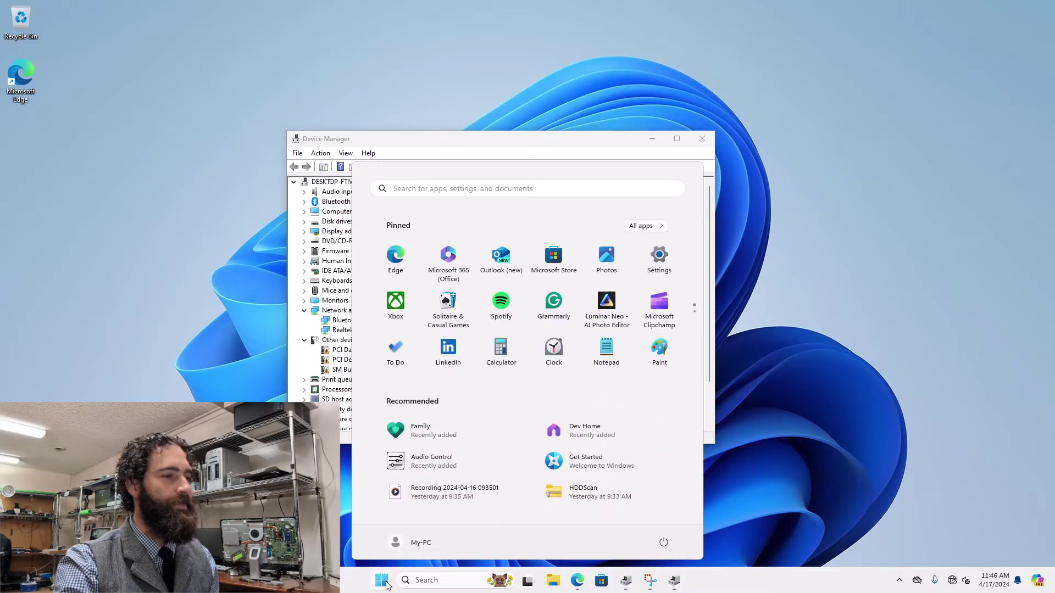
- View the Start menu's restart options, dismiss them and close Device Manager
left_click(663, 544)
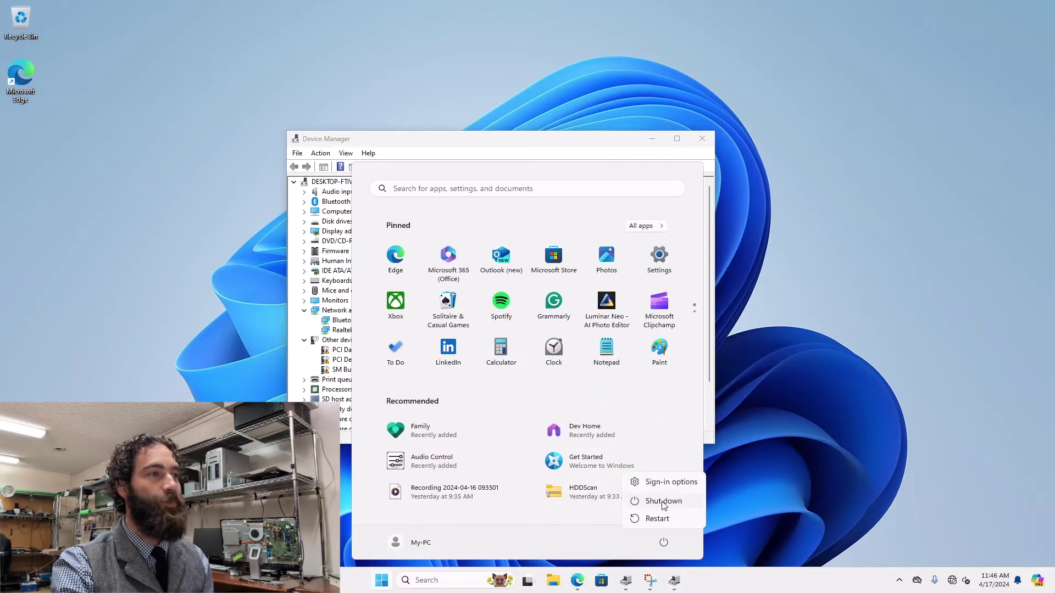
key("Escape")
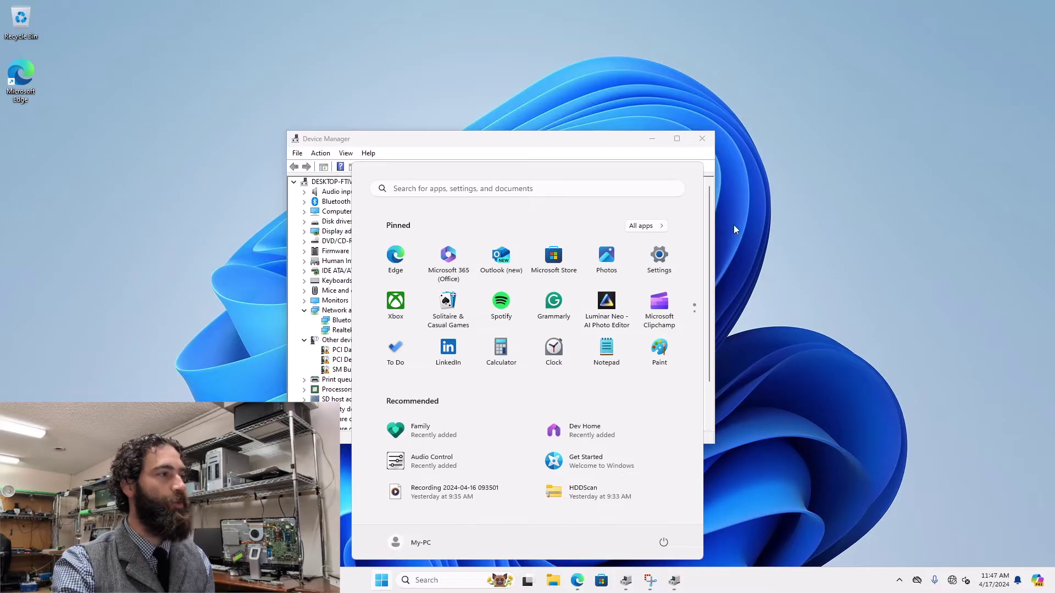
left_click(646, 157)
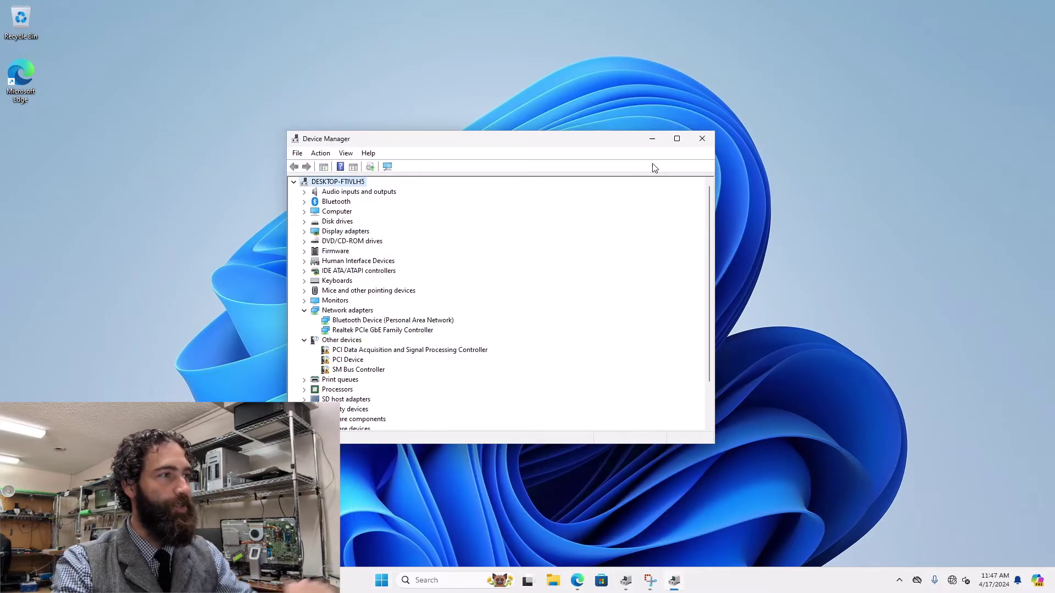
left_click(704, 138)
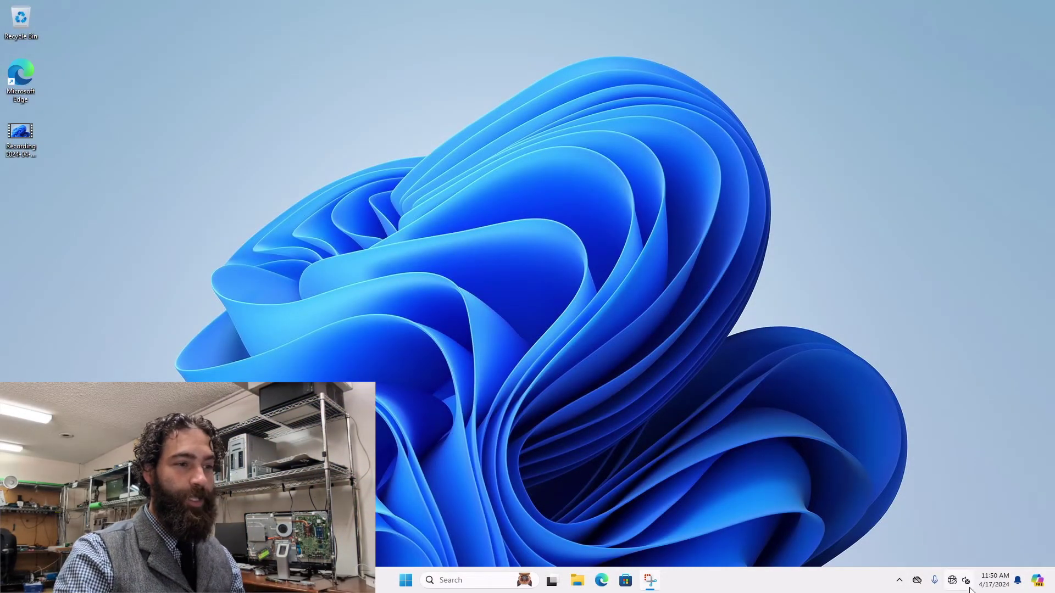
- Connect to the CM-2.4 Wi-Fi network from Quick Settings, entering its security key
mouse_move(957, 585)
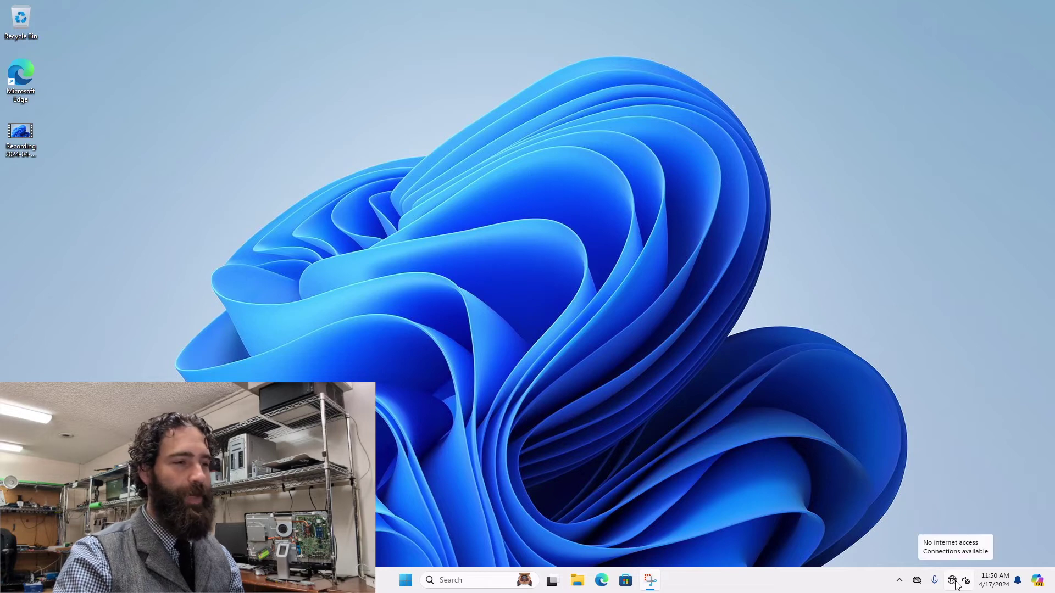
left_click(955, 585)
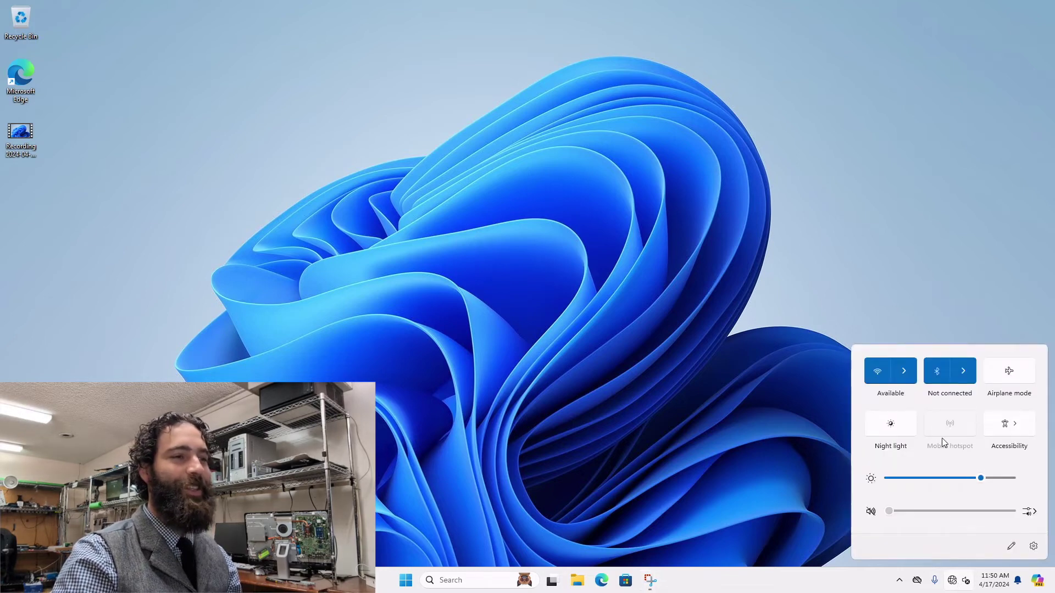
left_click(904, 373)
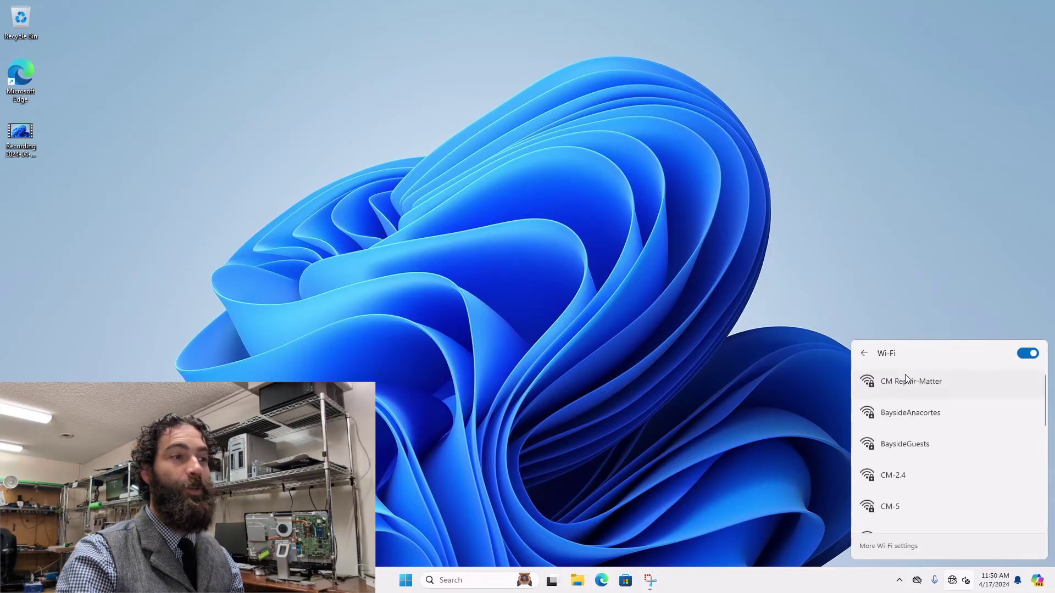
left_click(910, 479)
left_click(993, 519)
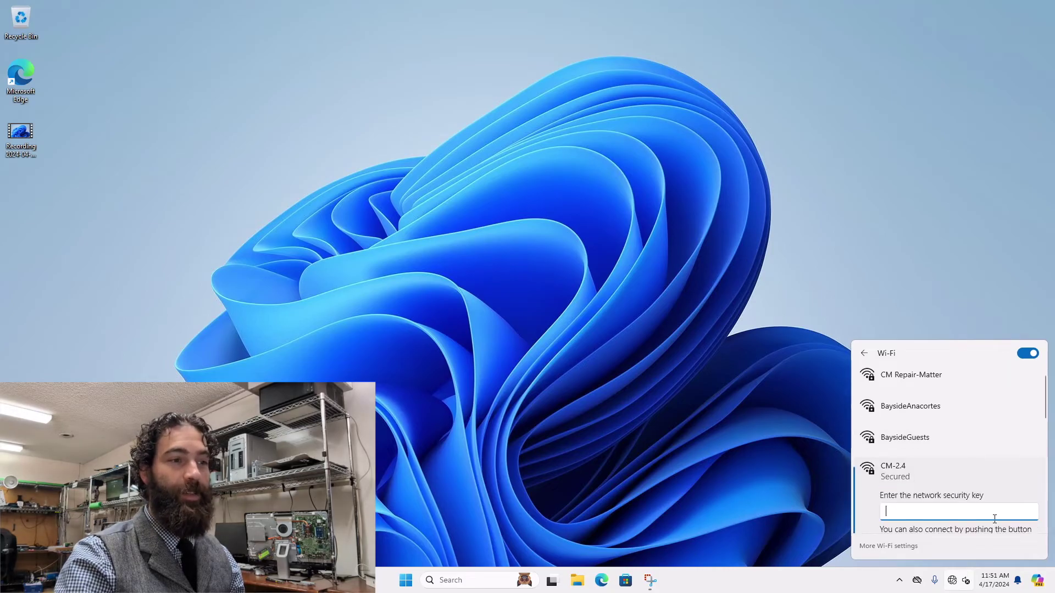
type("****")
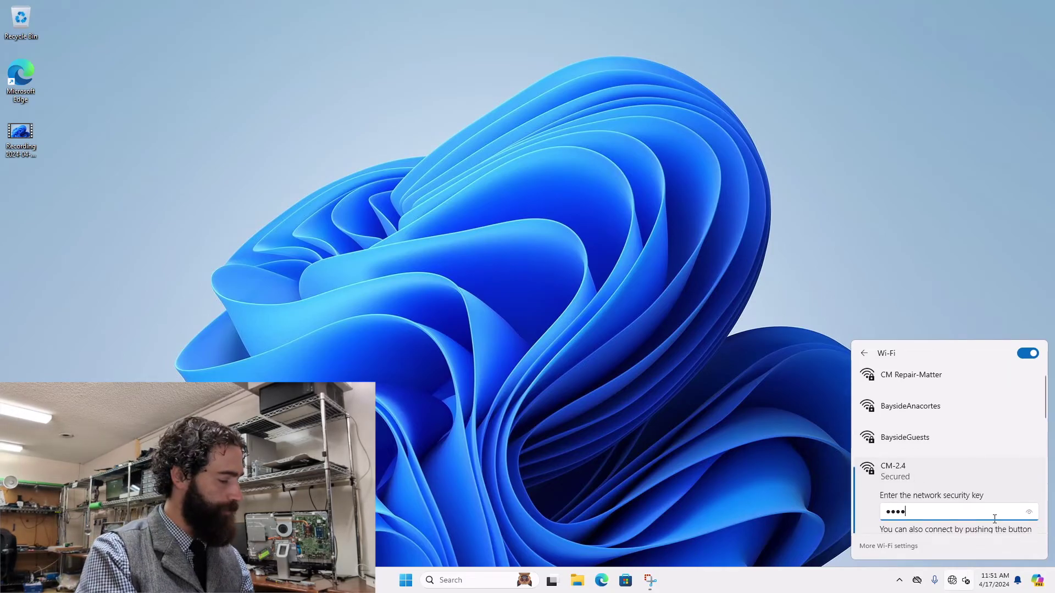
type("****")
key("Return")
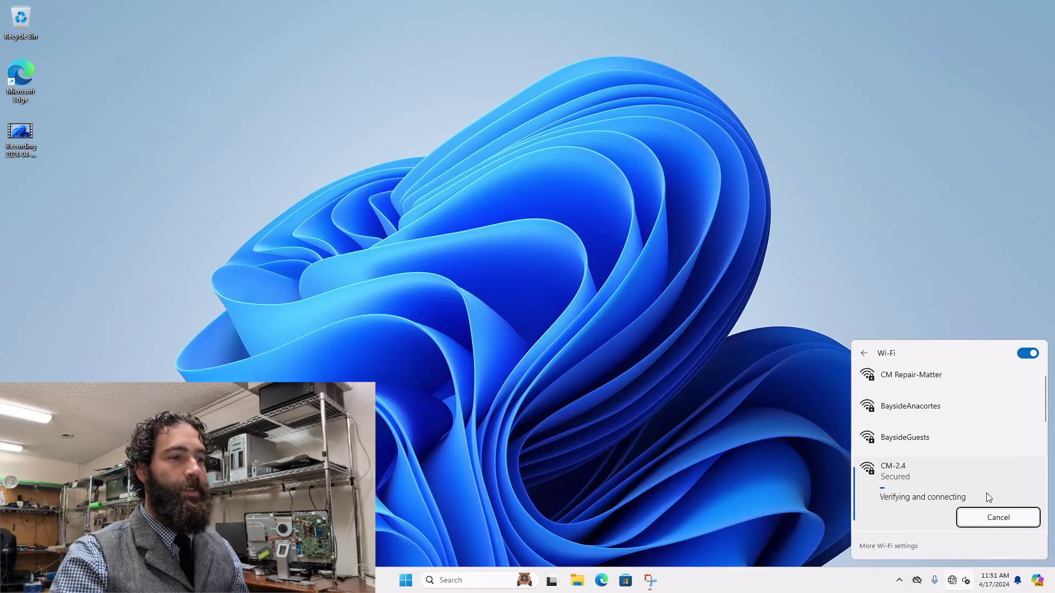
- Reopen Device Manager, check that the Realtek Wi-Fi and WAN Miniport adapters reloaded, then close it
right_click(405, 578)
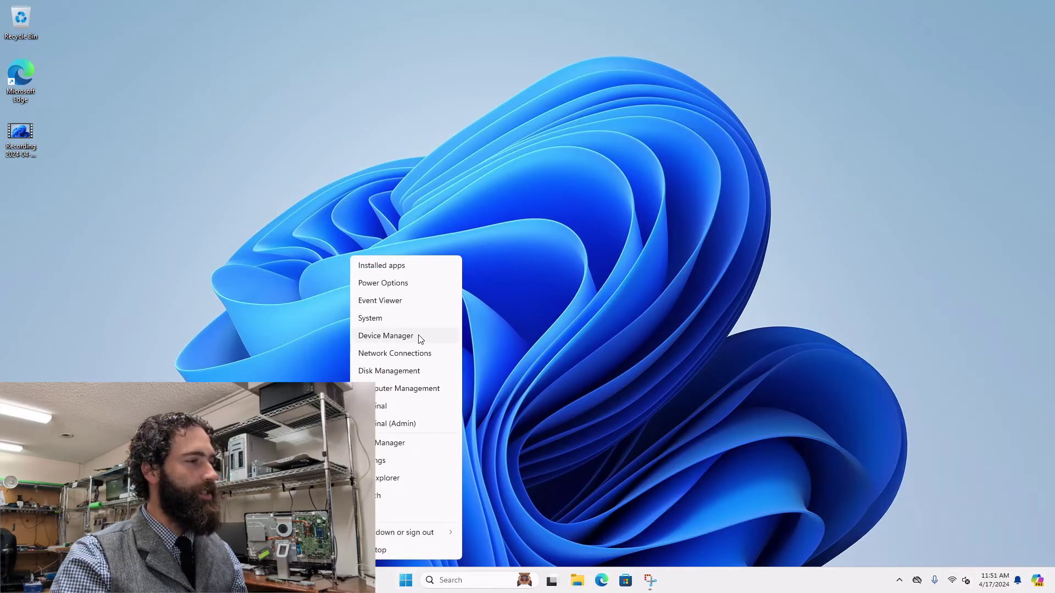
left_click(414, 336)
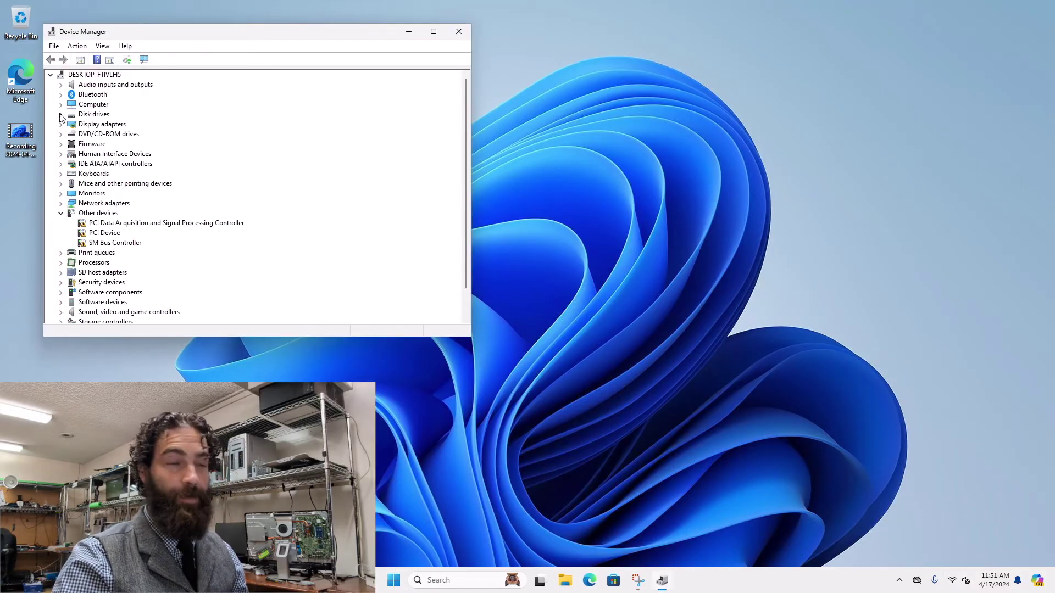
left_click(61, 204)
scroll(110, 208, "down", 1)
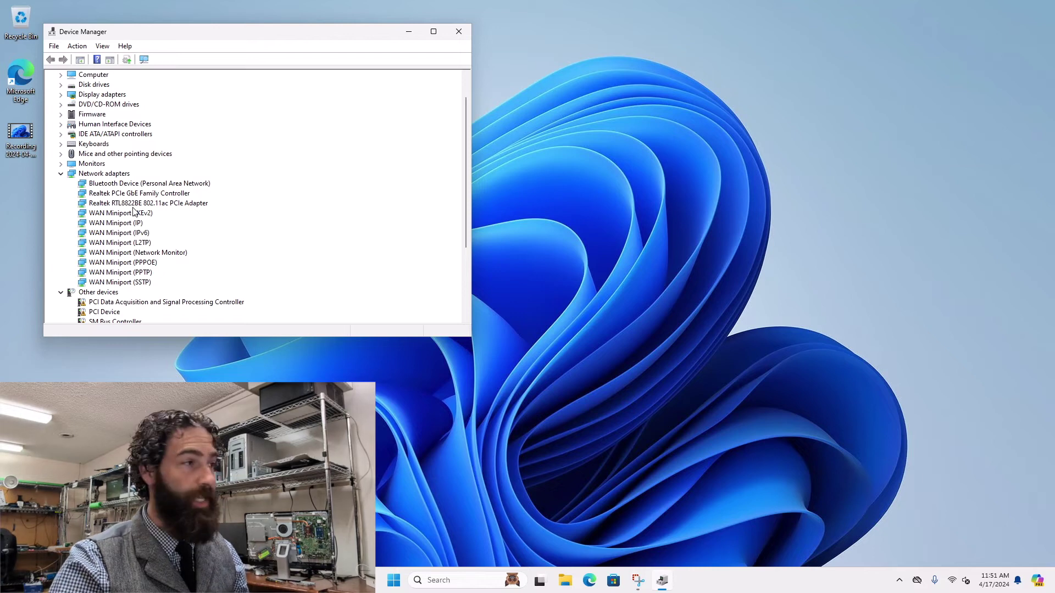
left_click(459, 32)
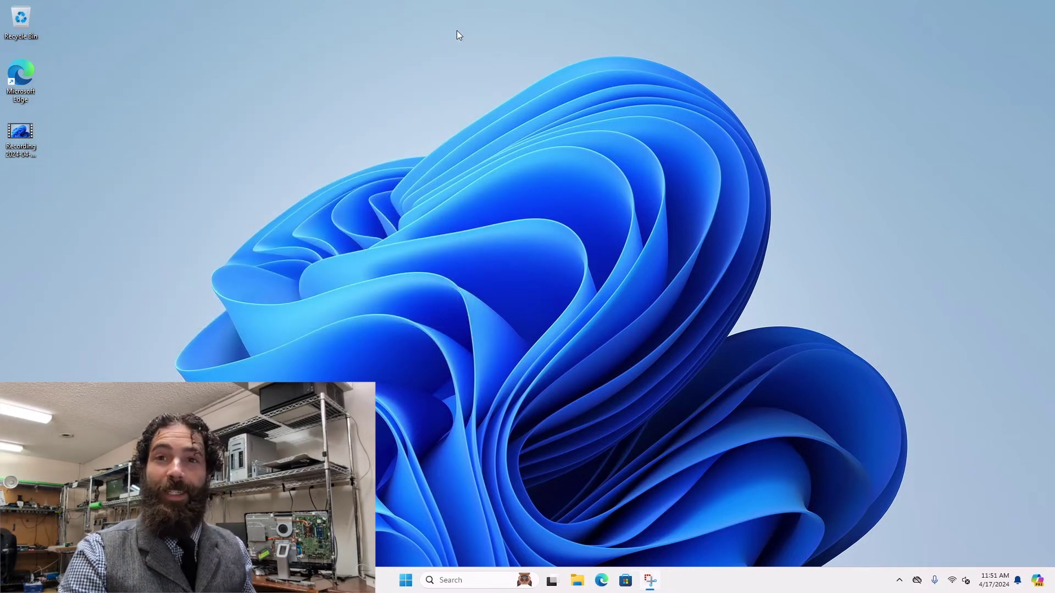